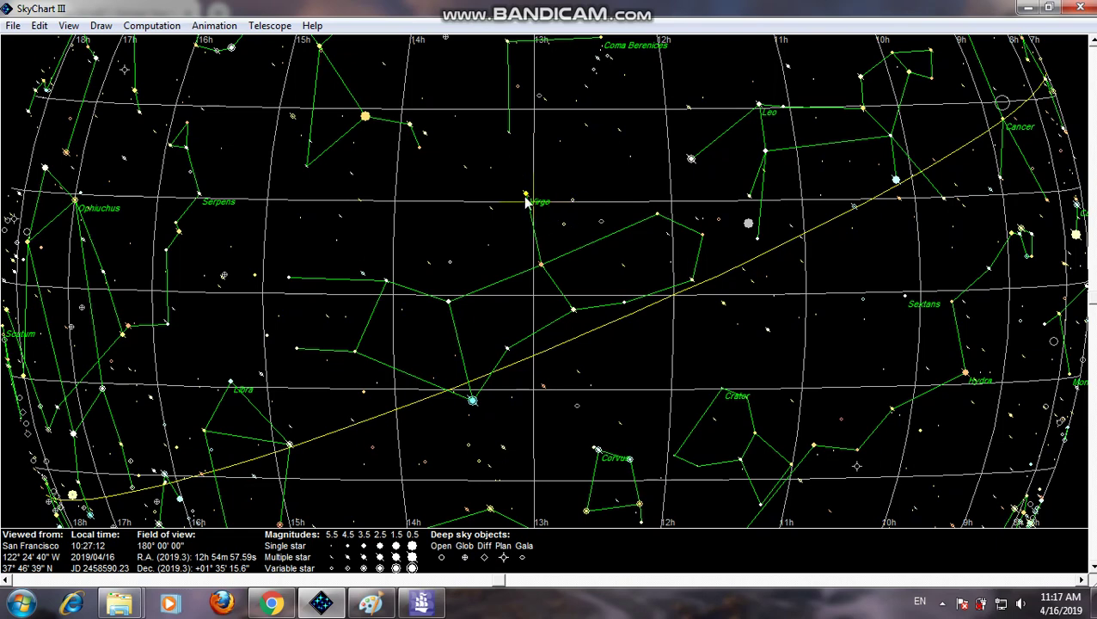
# - Pan the chart south with the arrow key, then nudge it slightly north with small drags
pyautogui.click(557, 225)
pyautogui.press('Down')
pyautogui.press('Down')
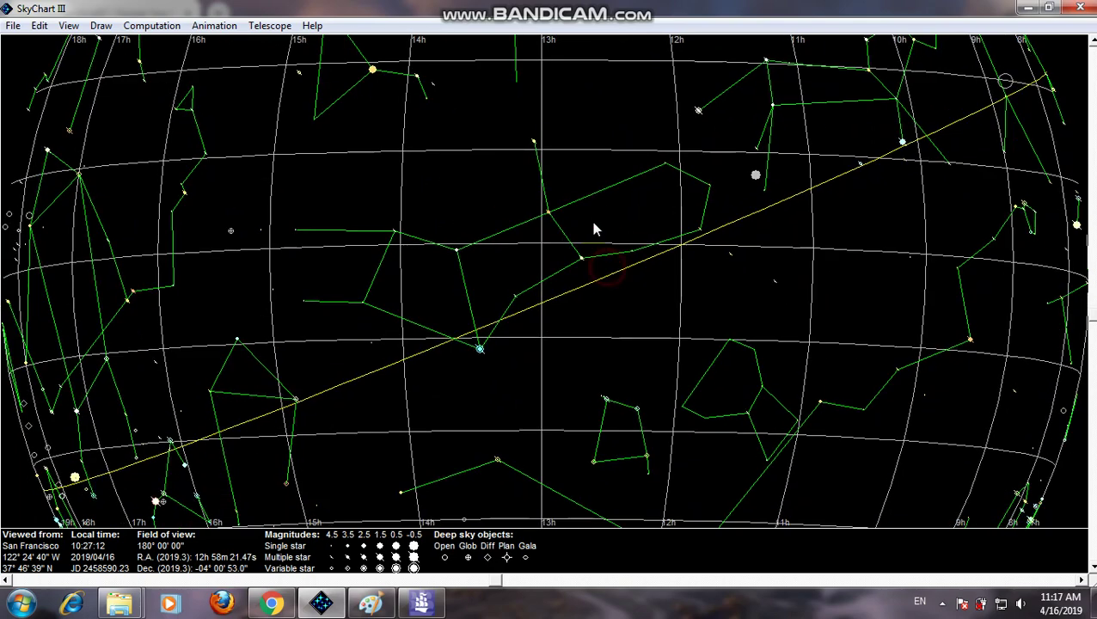
pyautogui.moveTo(479, 287); pyautogui.dragTo(478, 302)
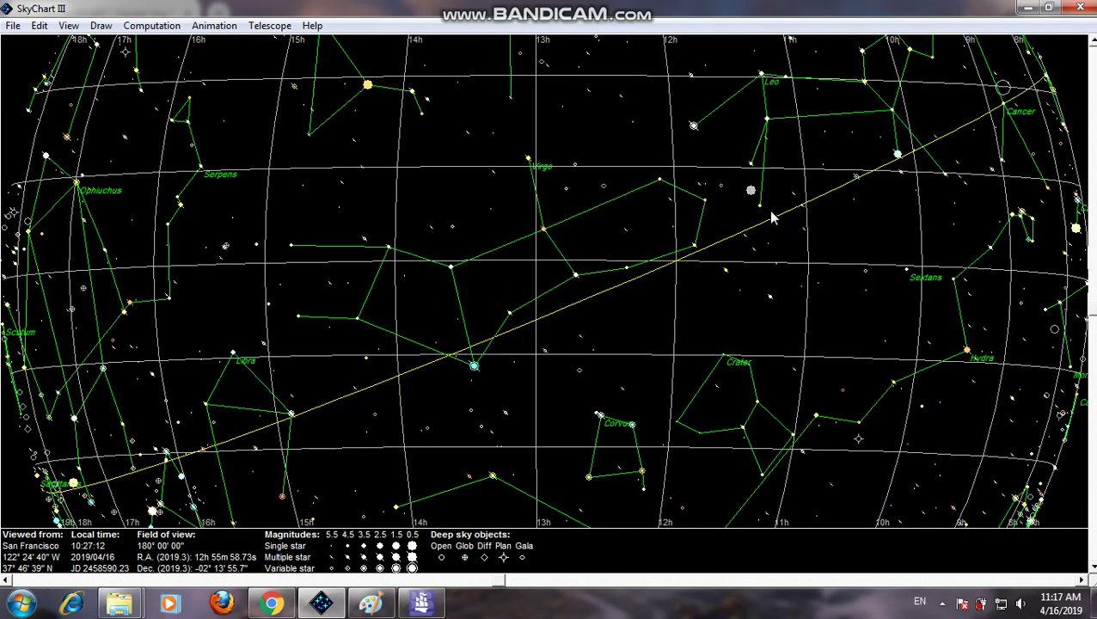
pyautogui.moveTo(636, 249); pyautogui.dragTo(637, 256)
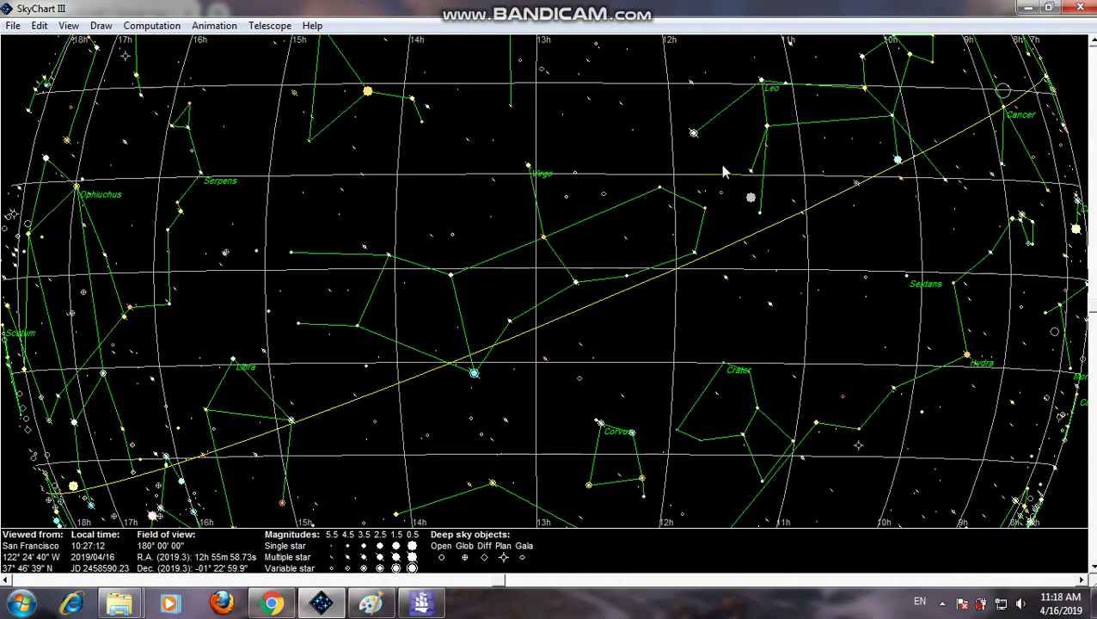
# - Re-centre the chart just below Virgo near RA 12h50m45s, Dec +01°29′, then open the View menu
pyautogui.click(575, 181)
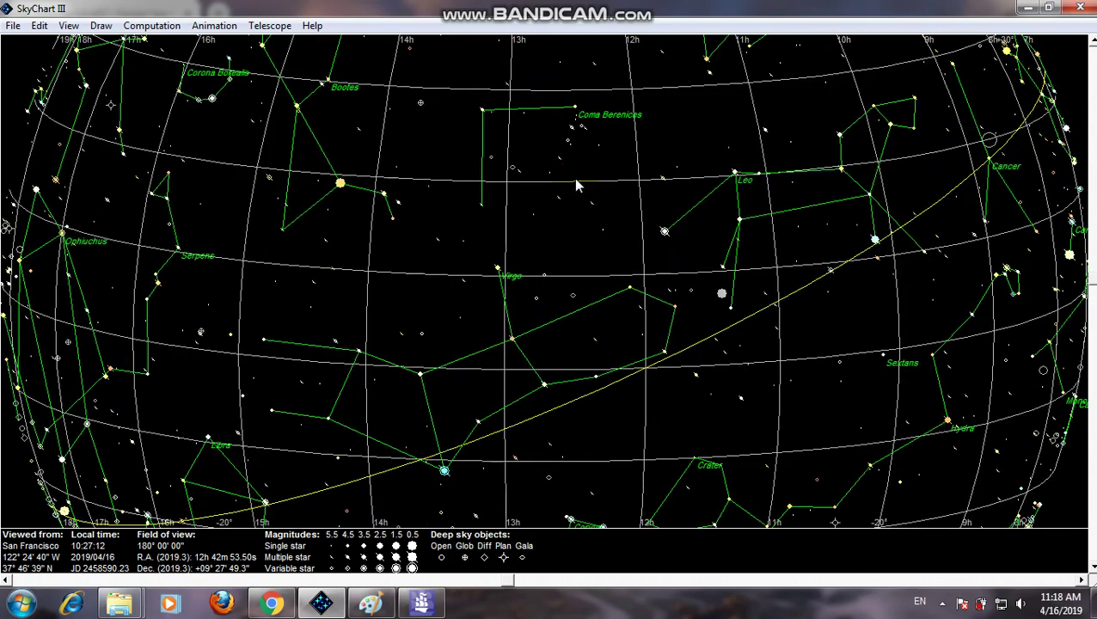
pyautogui.click(554, 301)
pyautogui.click(553, 255)
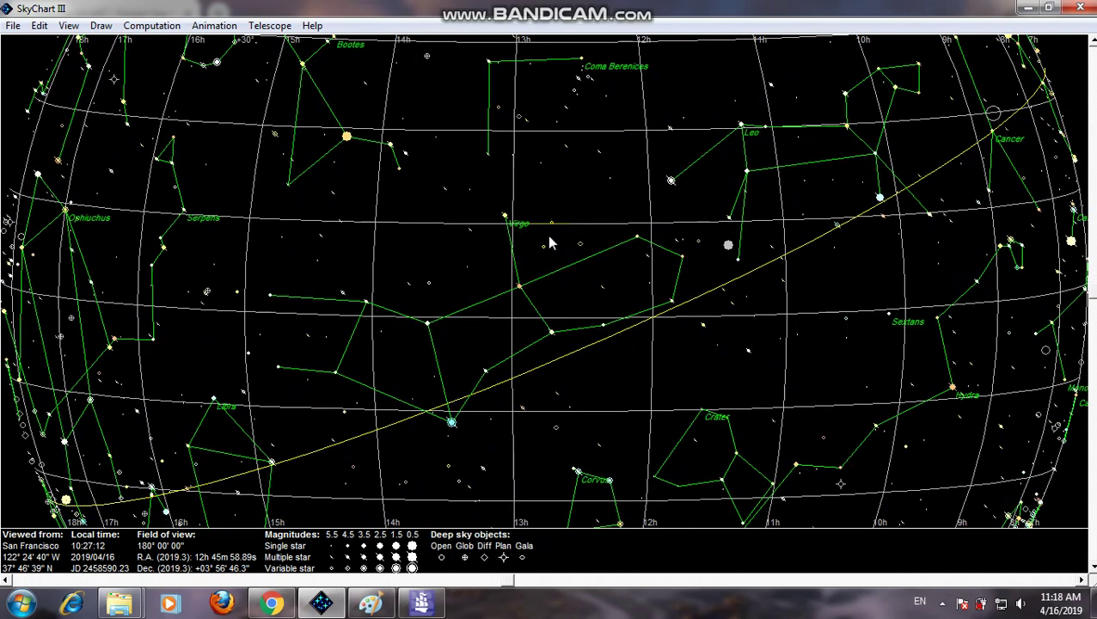
pyautogui.click(551, 234)
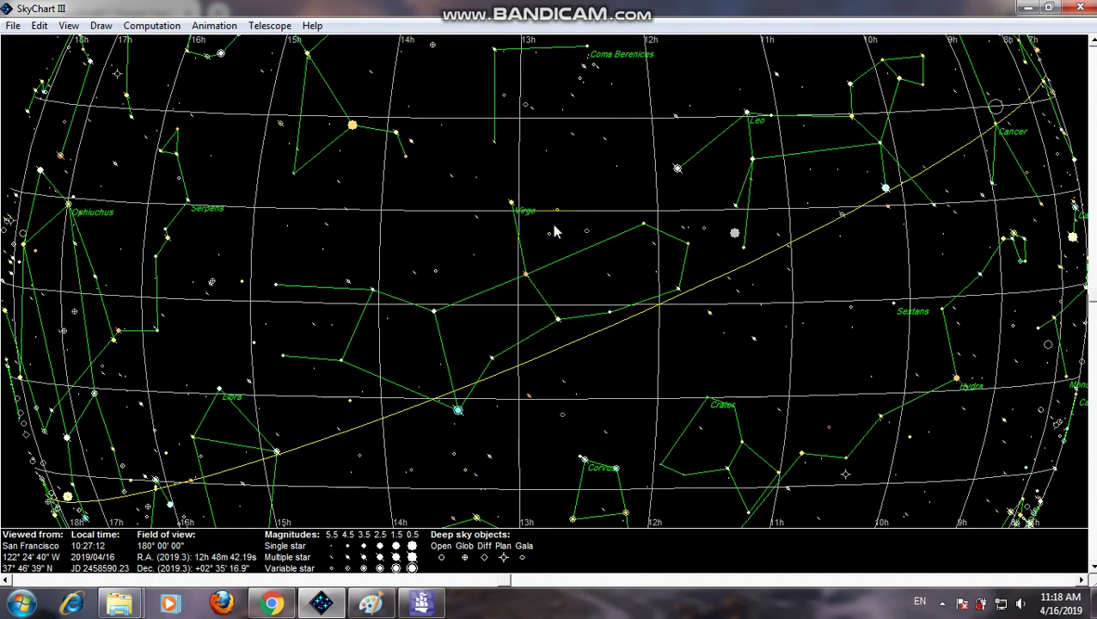
pyautogui.click(555, 225)
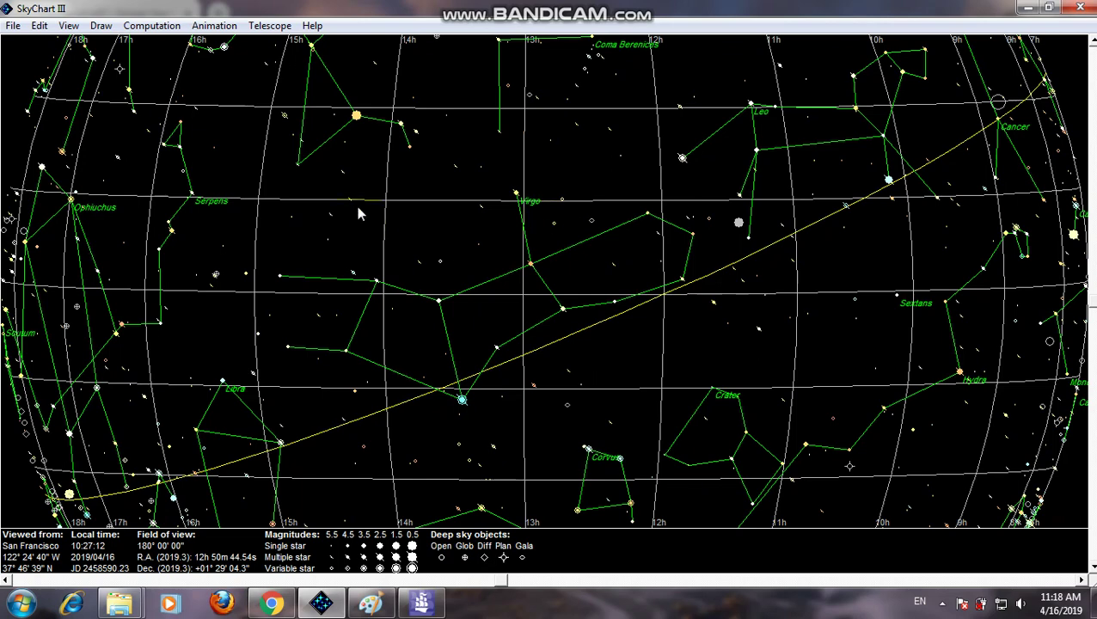
pyautogui.click(101, 25)
pyautogui.moveTo(74, 30)
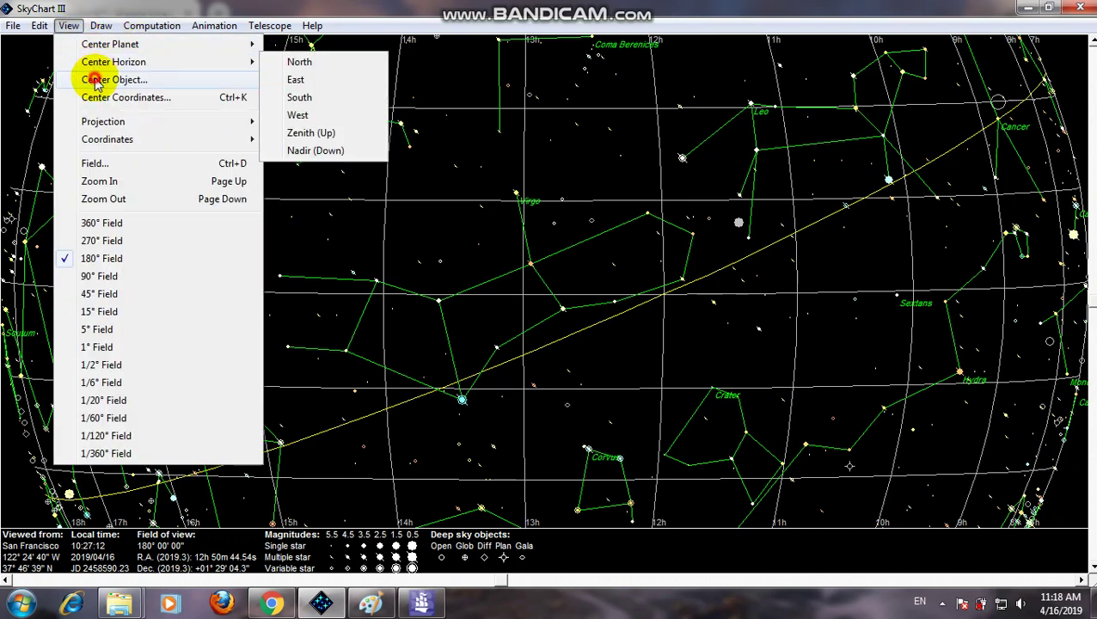
# - Search for M87 via Center Object and centre the chart on the Virgo A galaxy
pyautogui.click(102, 79)
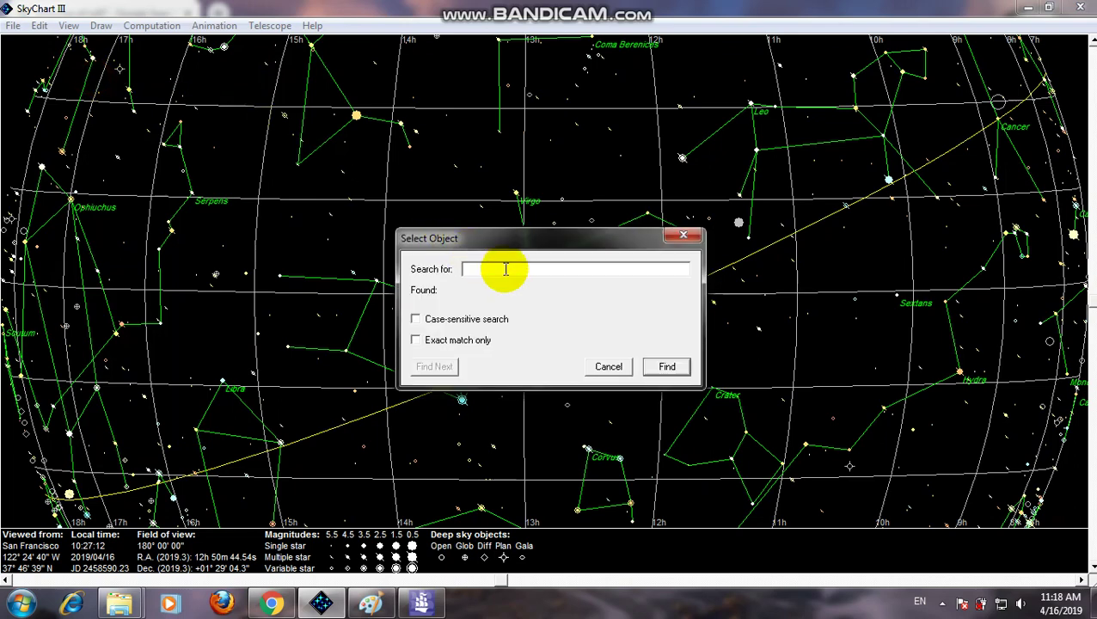
pyautogui.write('M87')
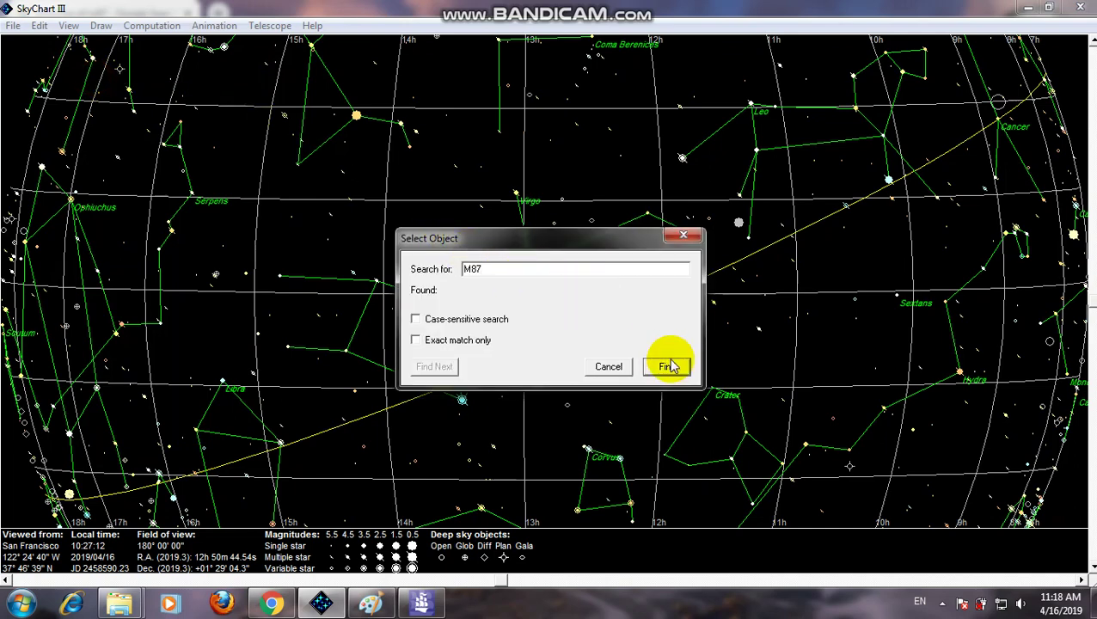
pyautogui.click(666, 366)
pyautogui.click(432, 367)
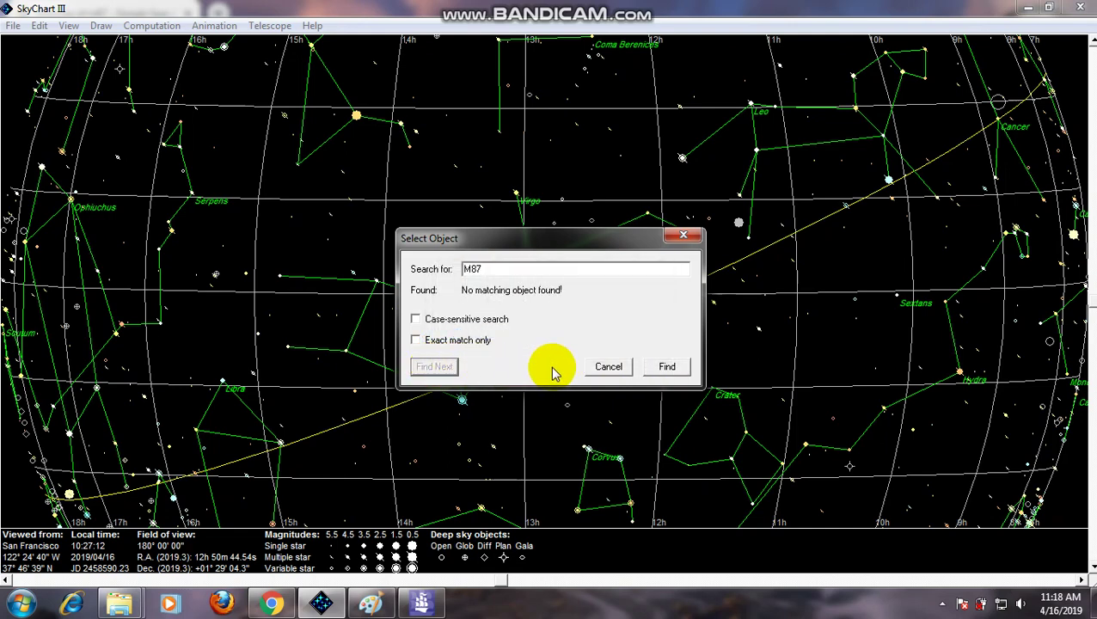
pyautogui.click(660, 368)
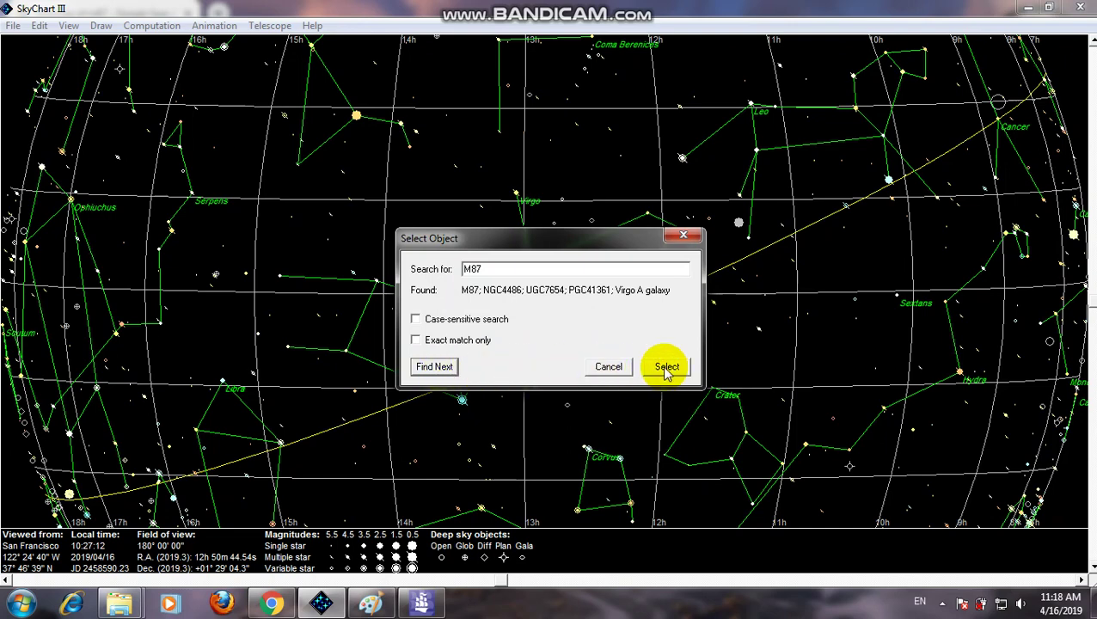
pyautogui.click(667, 371)
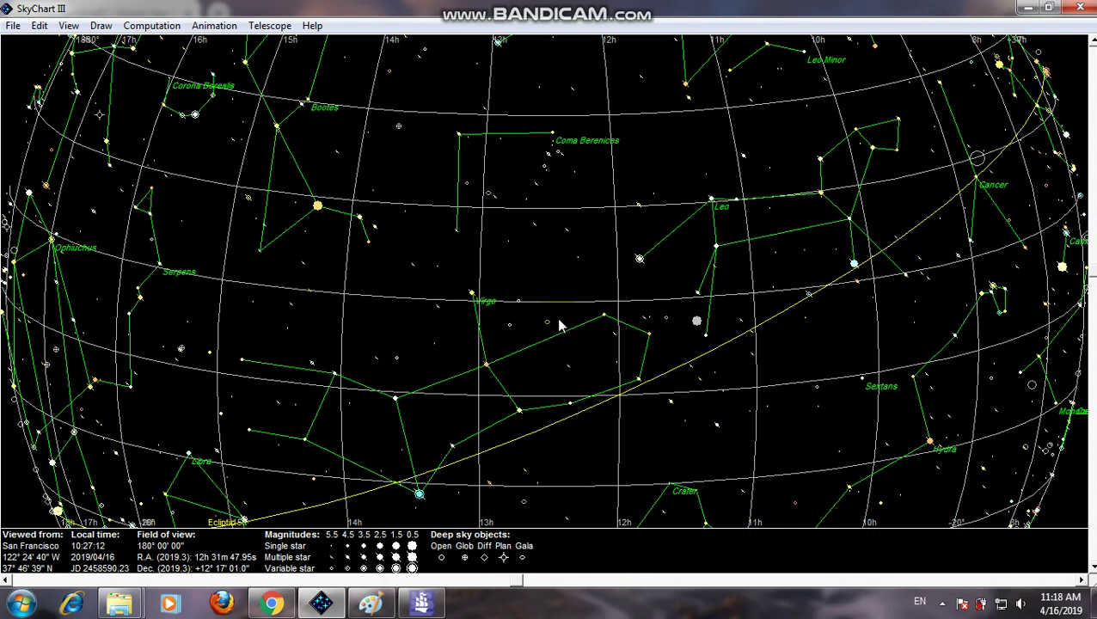
# - Zoom in to a 0°21' field, open M87's Object Info, and move it to the upper left
pyautogui.scroll(3, 538, 329)
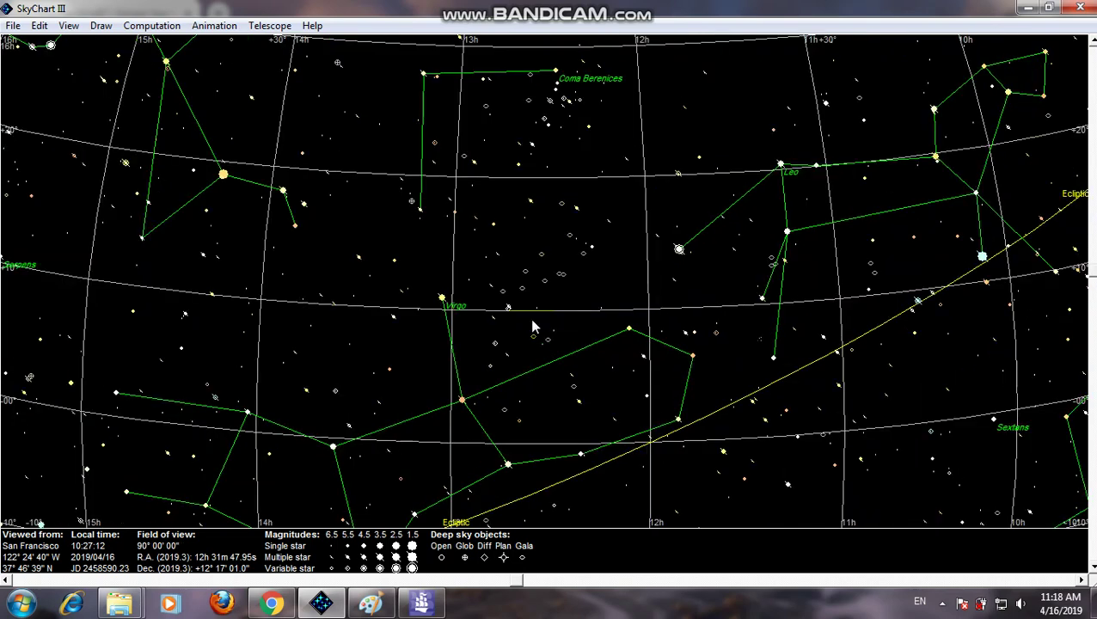
pyautogui.scroll(6, 538, 330)
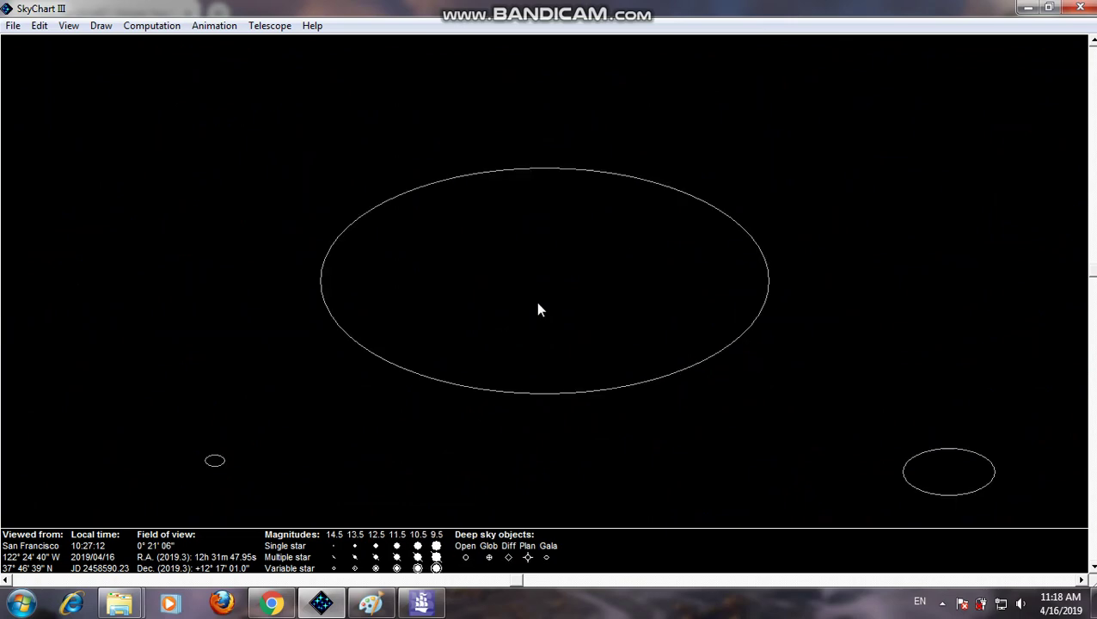
pyautogui.doubleClick(527, 295)
pyautogui.click(832, 111)
pyautogui.moveTo(906, 86); pyautogui.dragTo(226, 50)
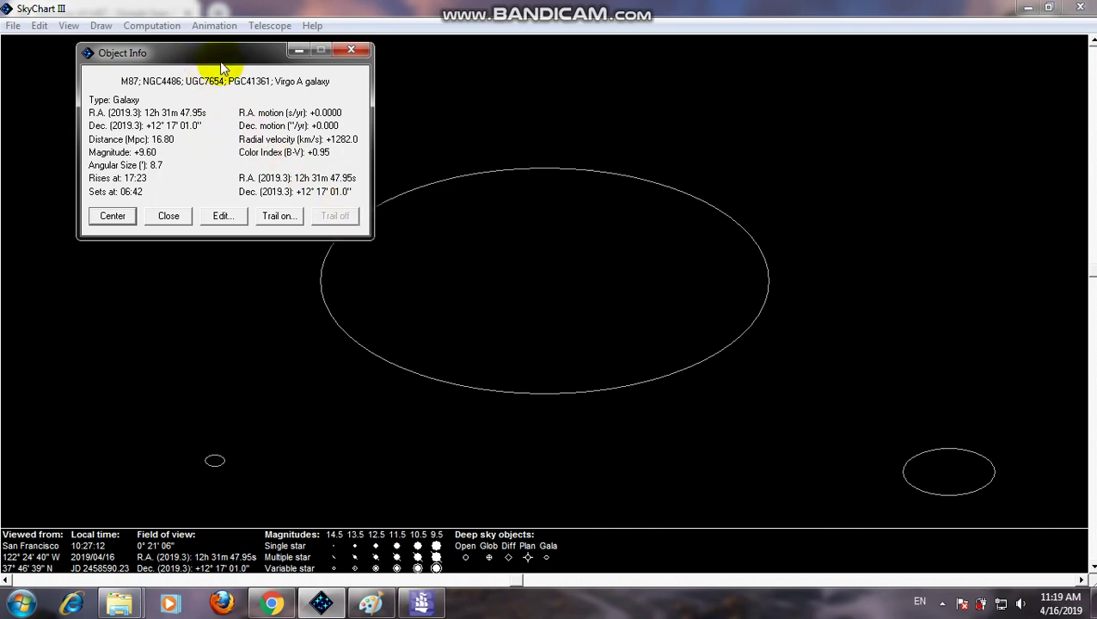
# - Shift the M87 info window slightly down-left and bring up the Windows Start menu
pyautogui.moveTo(228, 53); pyautogui.dragTo(208, 74)
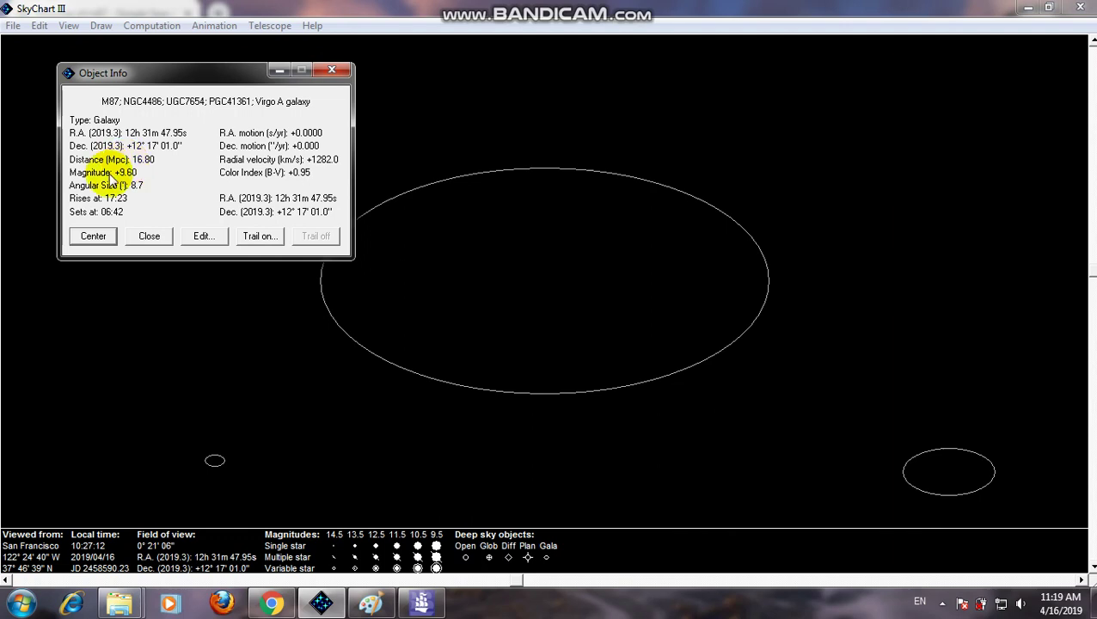
pyautogui.click(22, 603)
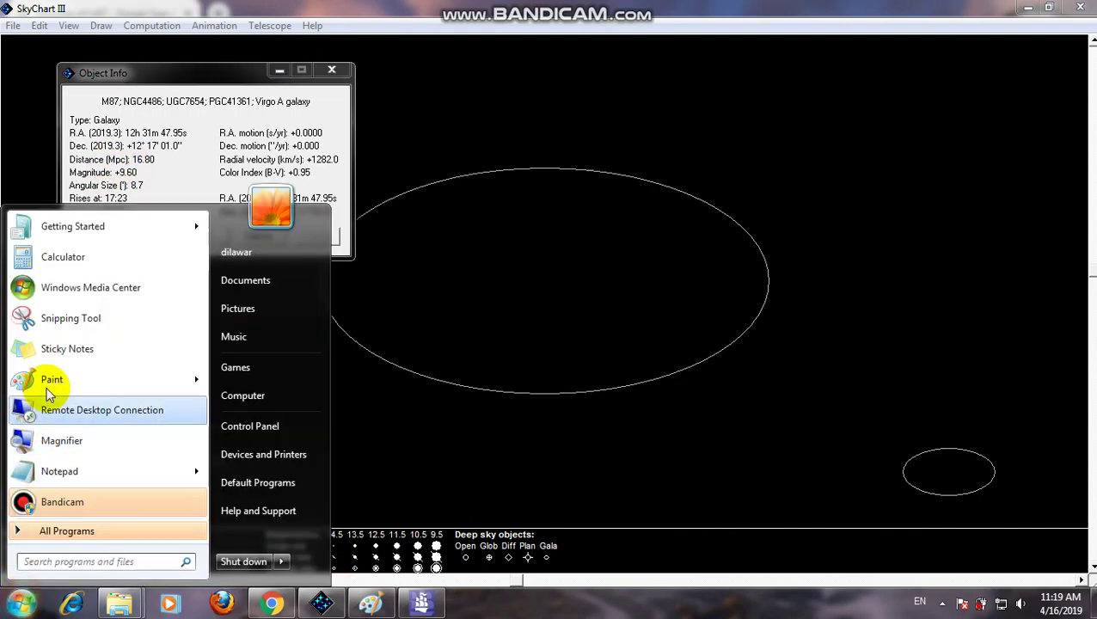
# - Launch Calculator, place it beside the info window, and enter 3.26
pyautogui.click(49, 261)
pyautogui.moveTo(142, 81); pyautogui.dragTo(574, 118)
pyautogui.click(584, 302)
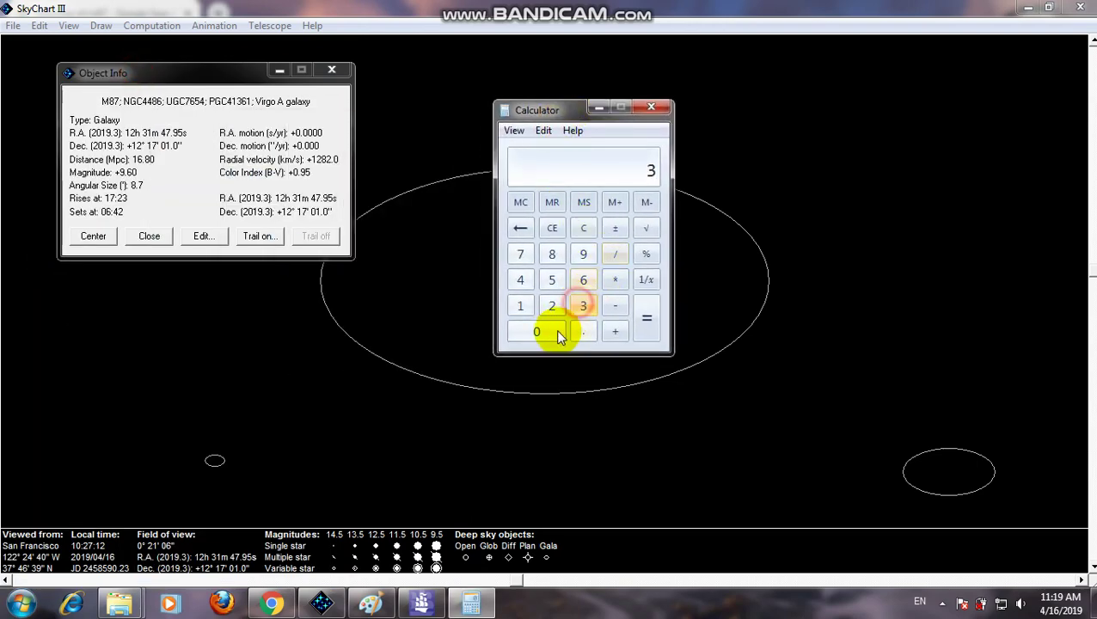
pyautogui.click(583, 332)
pyautogui.click(552, 306)
pyautogui.click(583, 280)
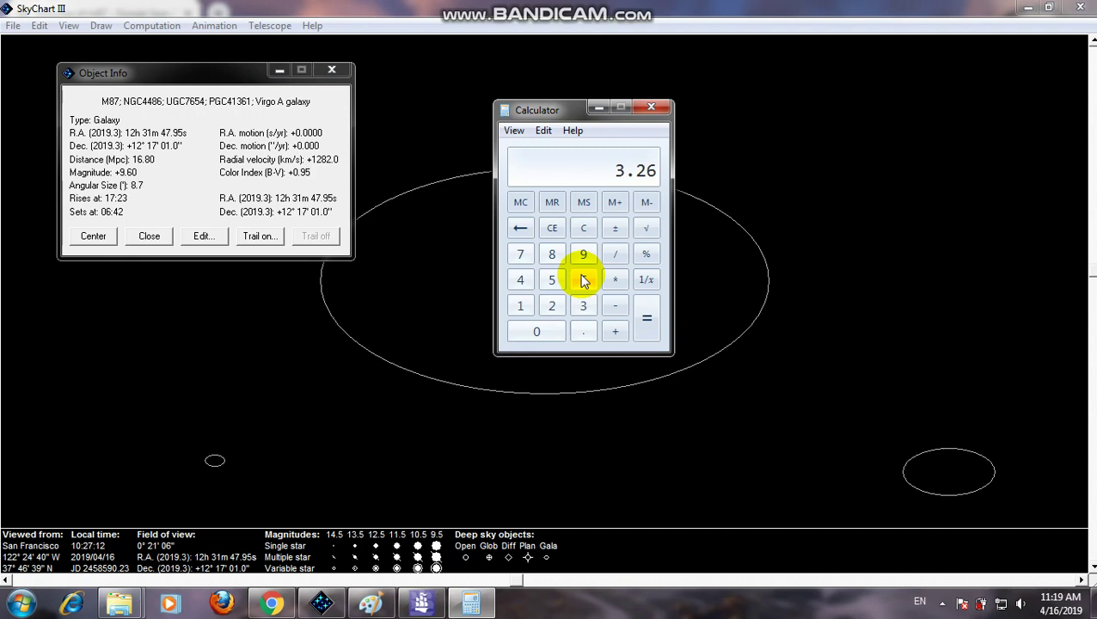
# - Multiply by 16.80 to get 54.768 million light-years, then minimize Calculator
pyautogui.click(614, 279)
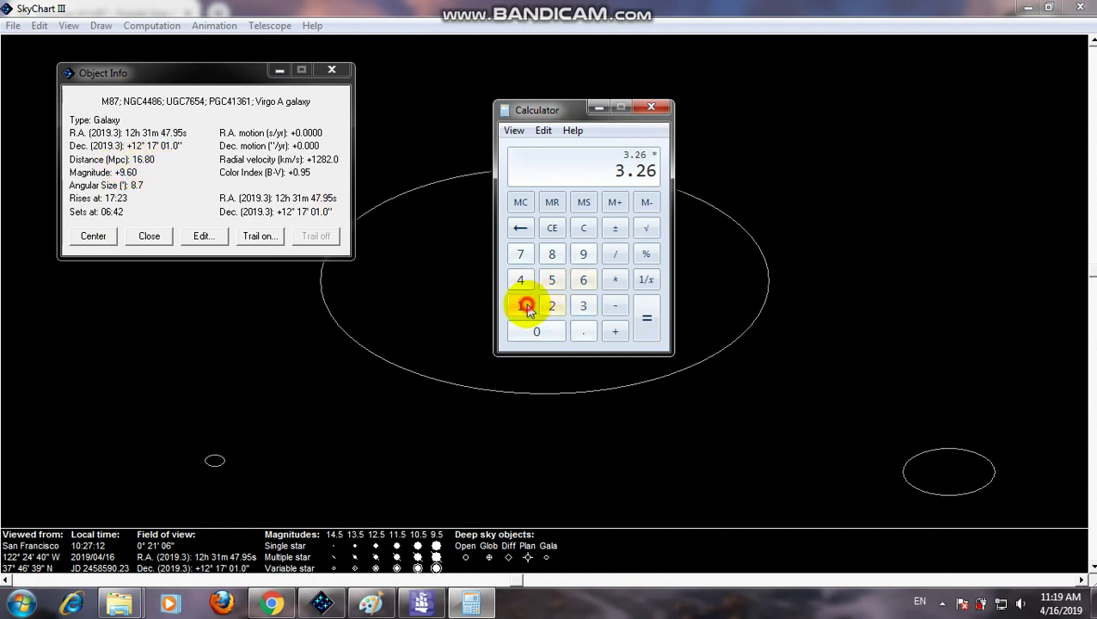
pyautogui.click(520, 305)
pyautogui.click(581, 286)
pyautogui.click(583, 334)
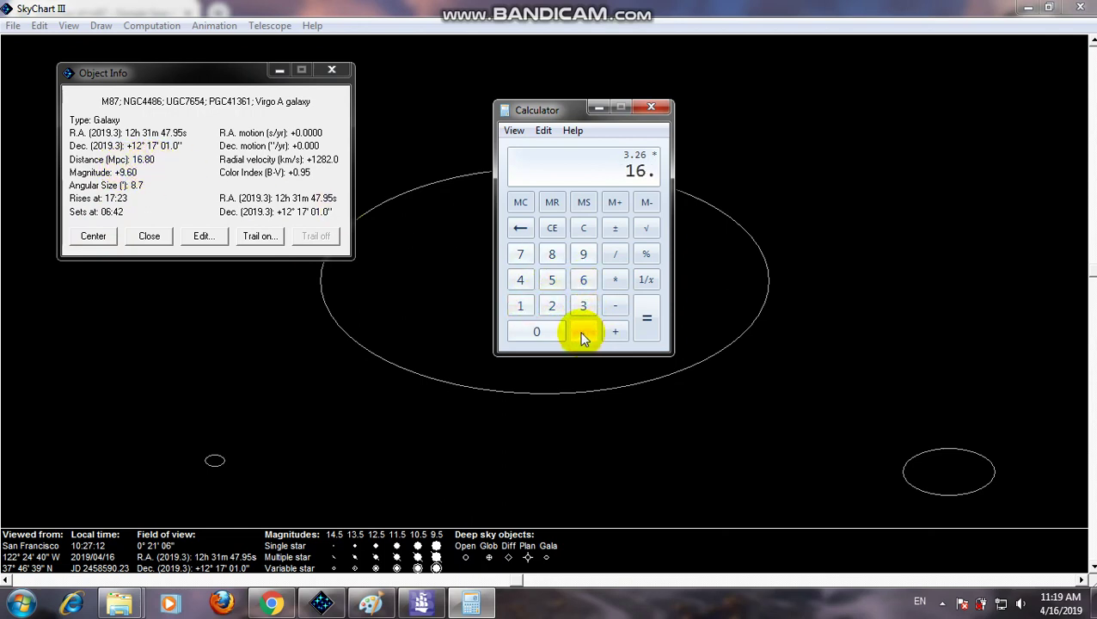
pyautogui.click(553, 254)
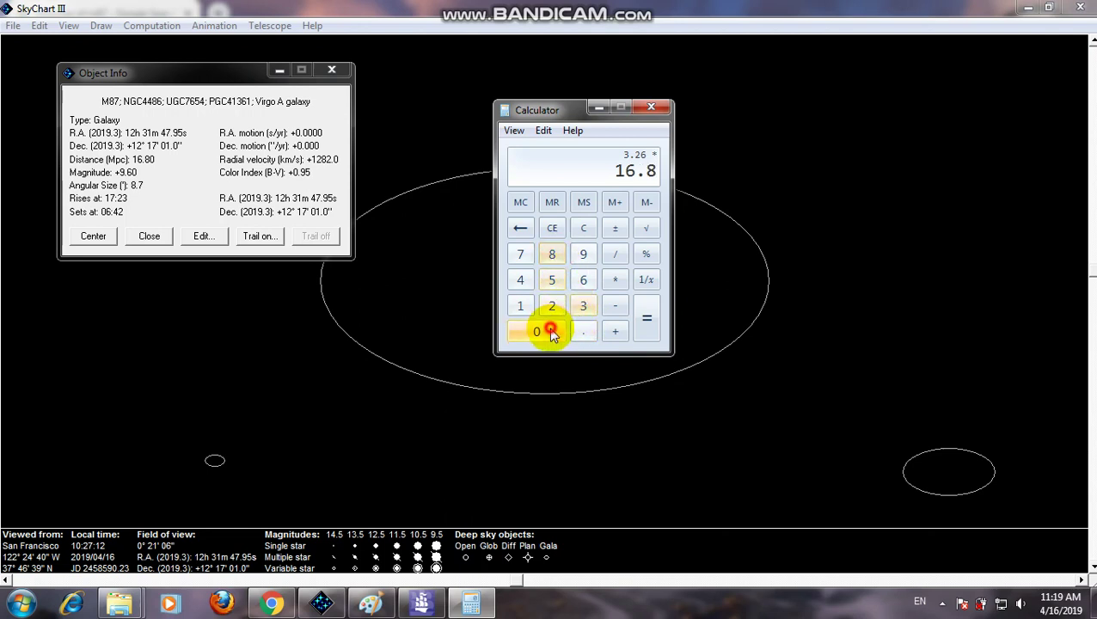
pyautogui.click(542, 331)
pyautogui.click(647, 318)
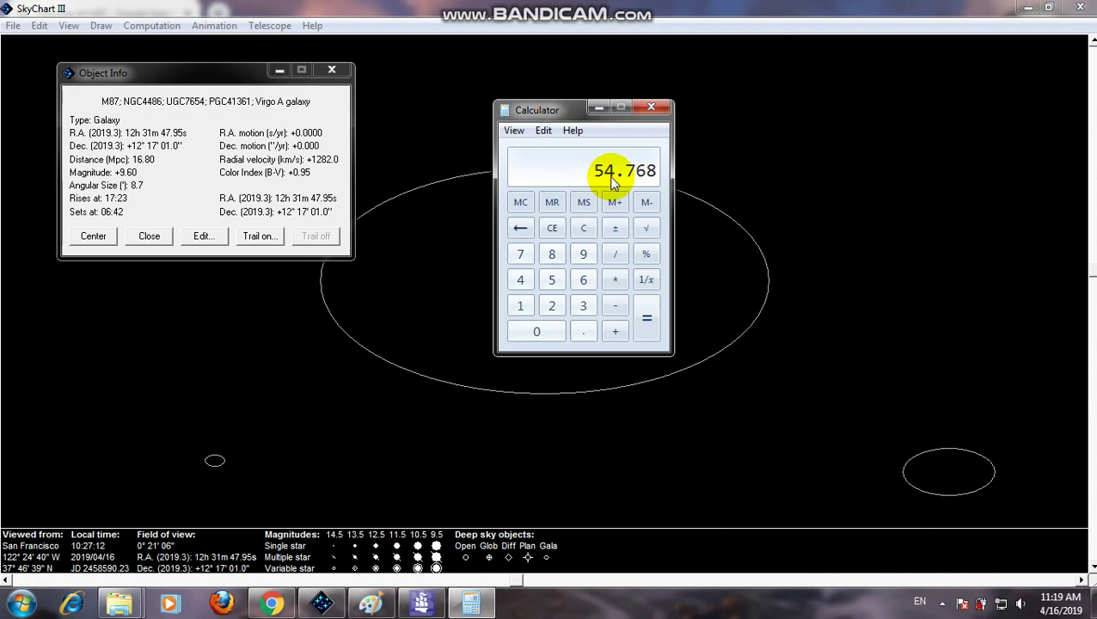
pyautogui.click(599, 110)
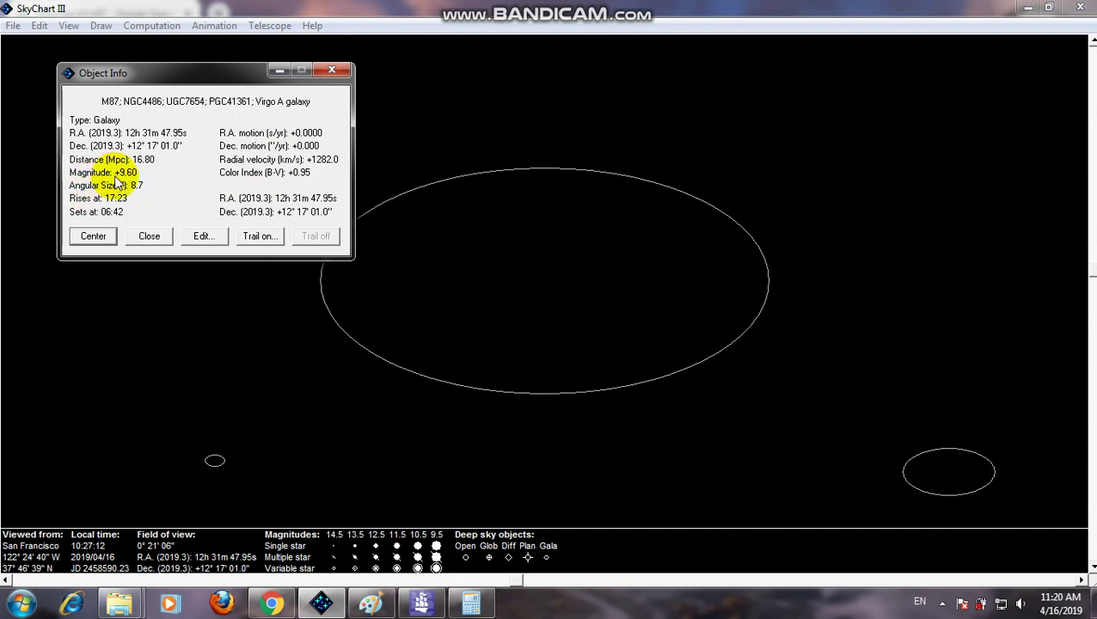
# - Minimize the M87 Object Info window to clear the zoomed chart
pyautogui.click(280, 70)
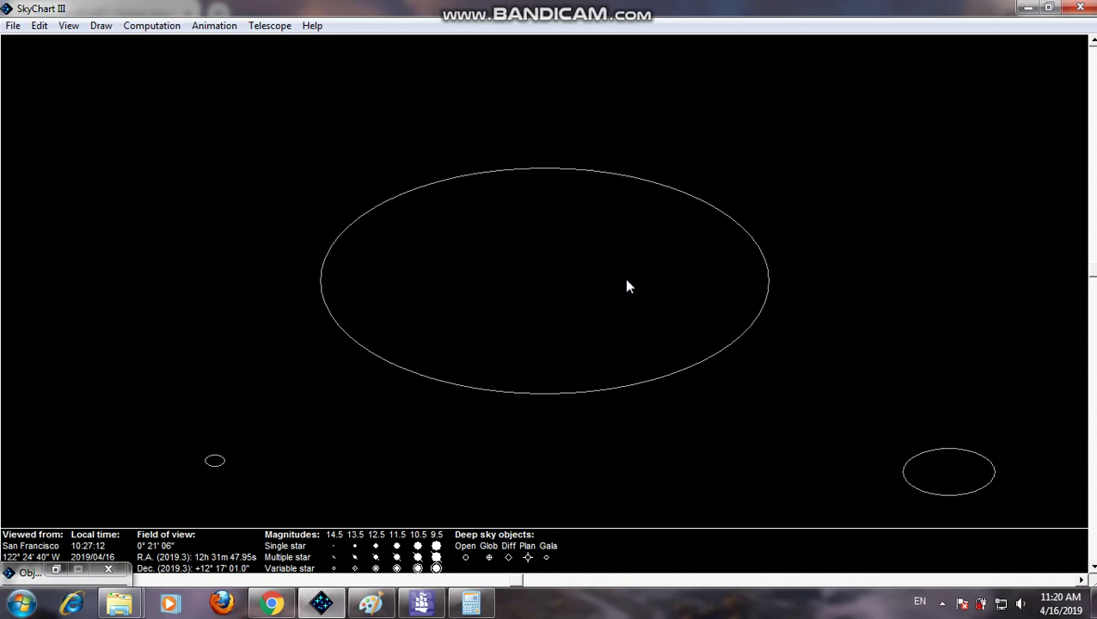
# - Zoom out to a 180° field and pan until Virgo sits near centre at RA 12h04m30s, Dec +08°03′
pyautogui.scroll(-6, 627, 280)
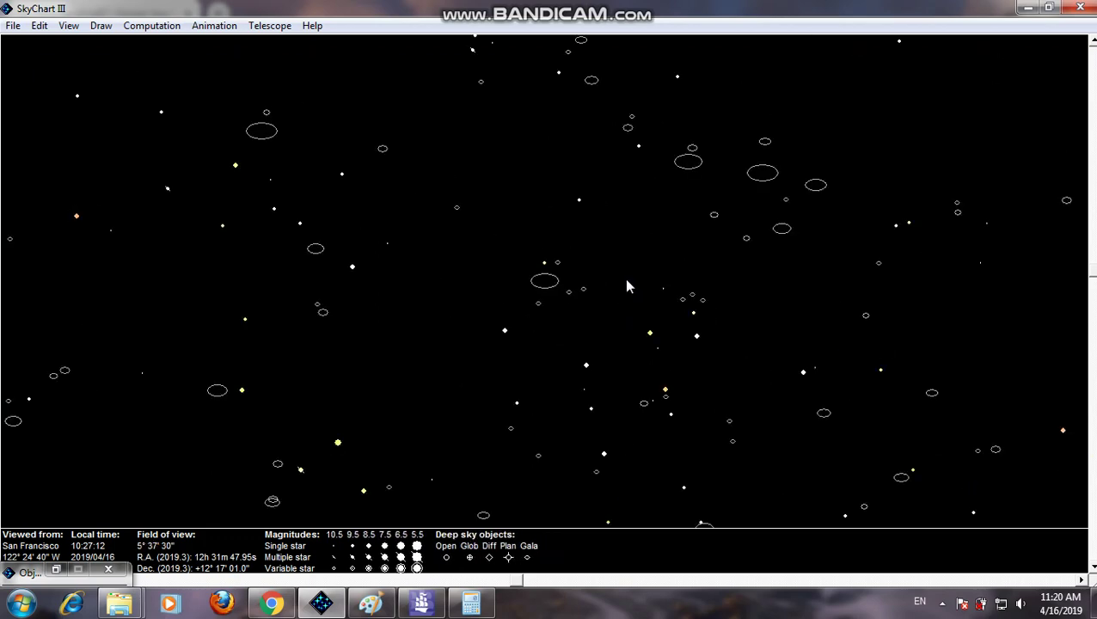
pyautogui.scroll(-2, 627, 281)
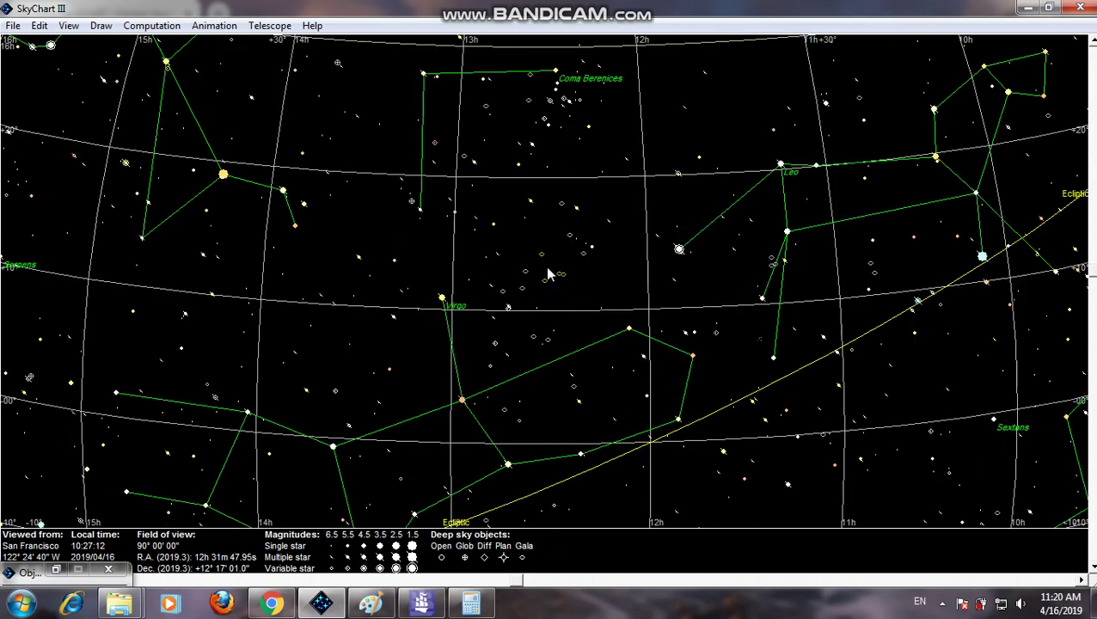
pyautogui.scroll(-1, 507, 297)
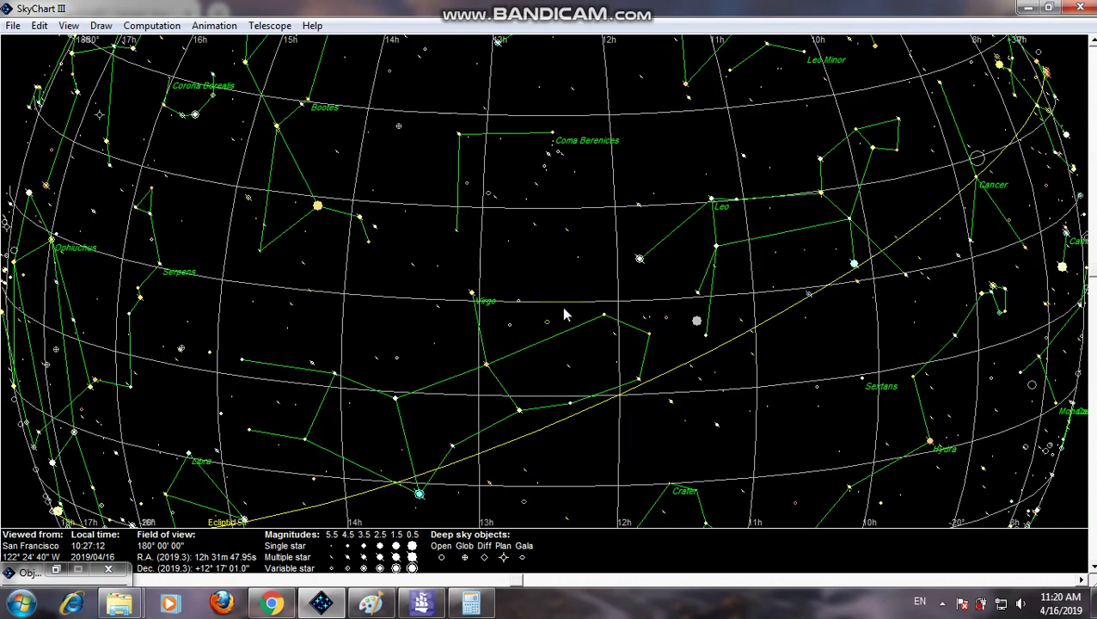
pyautogui.moveTo(561, 360); pyautogui.dragTo(594, 277)
pyautogui.moveTo(722, 245); pyautogui.dragTo(482, 369)
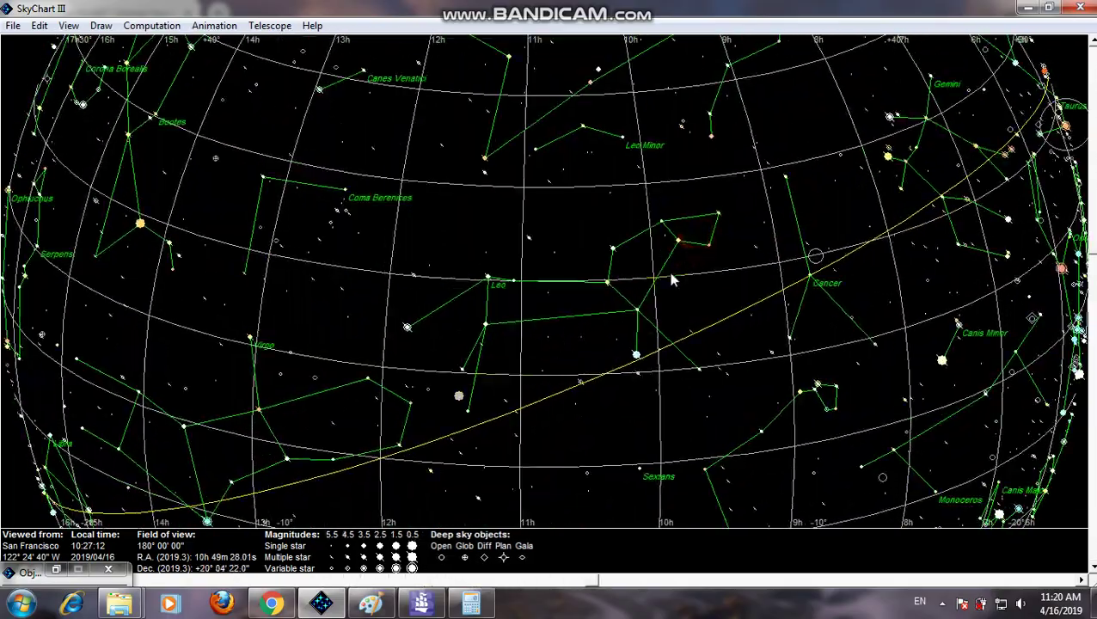
pyautogui.moveTo(754, 234); pyautogui.dragTo(487, 390)
pyautogui.moveTo(767, 257); pyautogui.dragTo(636, 237)
pyautogui.moveTo(512, 336); pyautogui.dragTo(699, 326)
pyautogui.moveTo(395, 229); pyautogui.dragTo(552, 268)
pyautogui.moveTo(442, 324); pyautogui.dragTo(550, 275)
pyautogui.moveTo(361, 335); pyautogui.dragTo(467, 280)
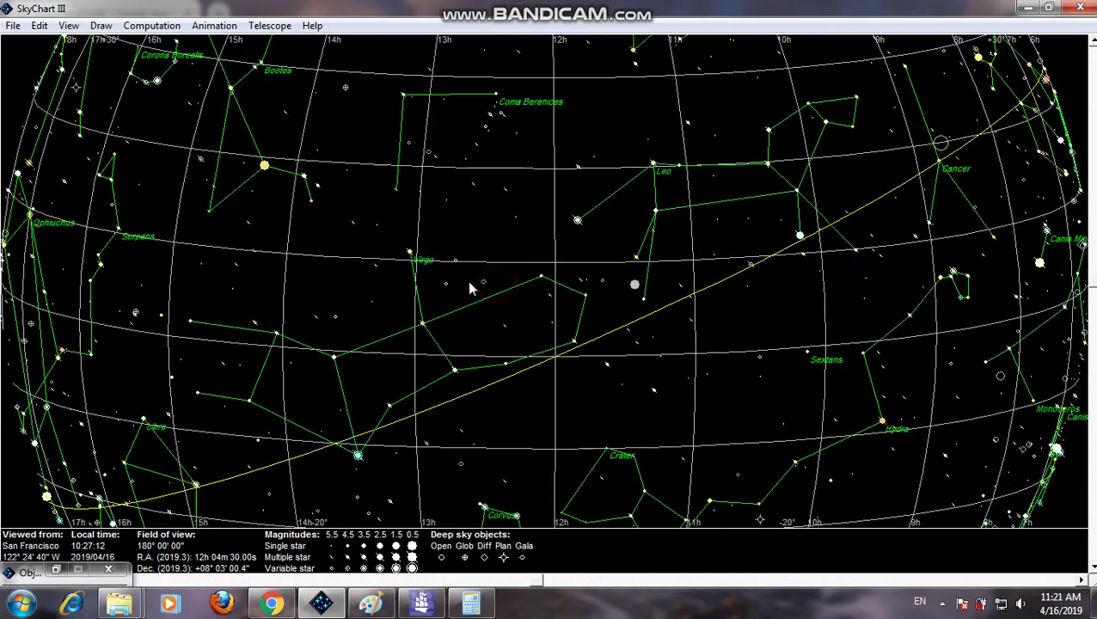